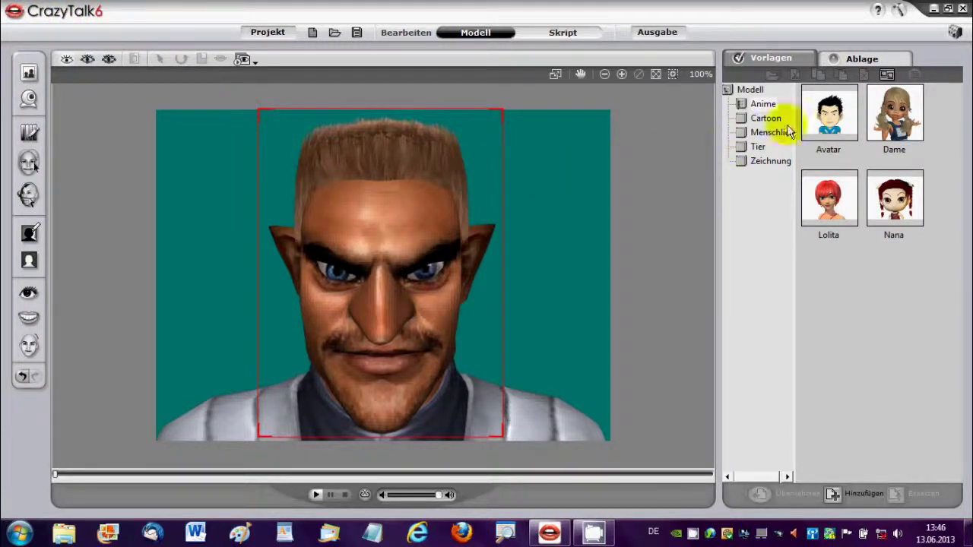
Step: View the program's version information, then close it
left_click(878, 10)
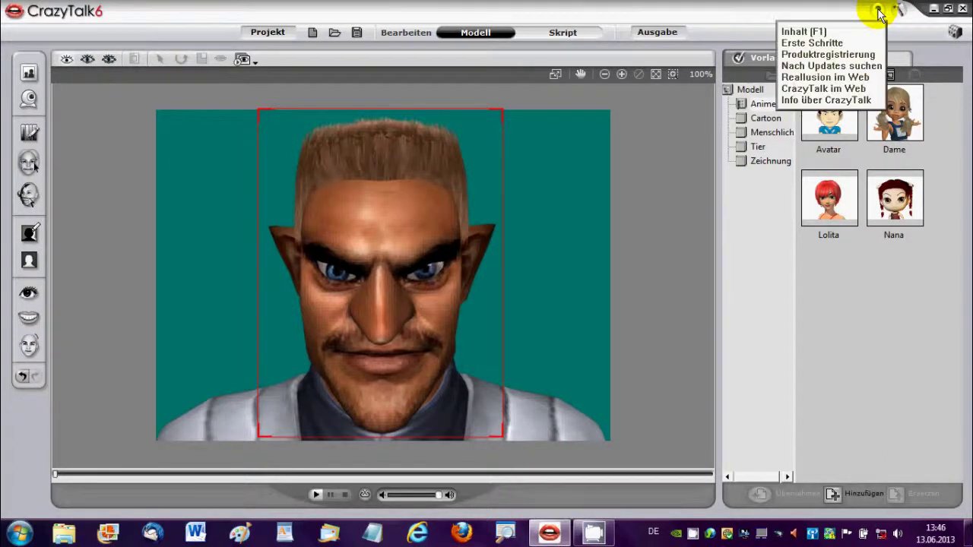
left_click(812, 101)
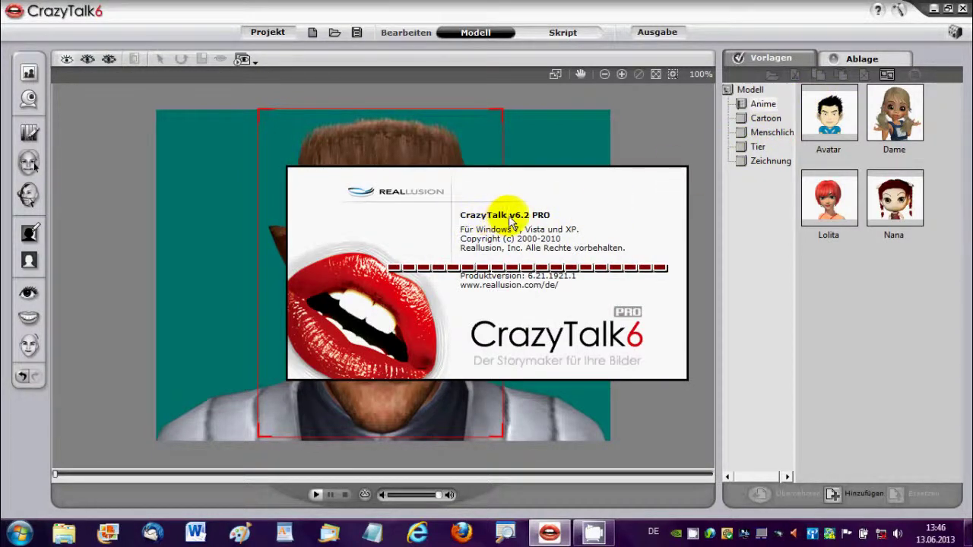
left_click(617, 197)
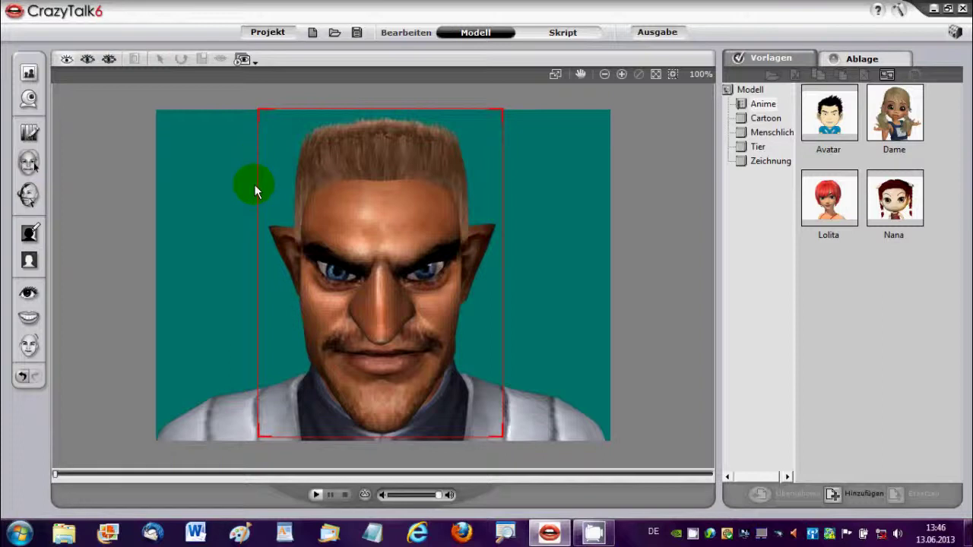
left_click(34, 230)
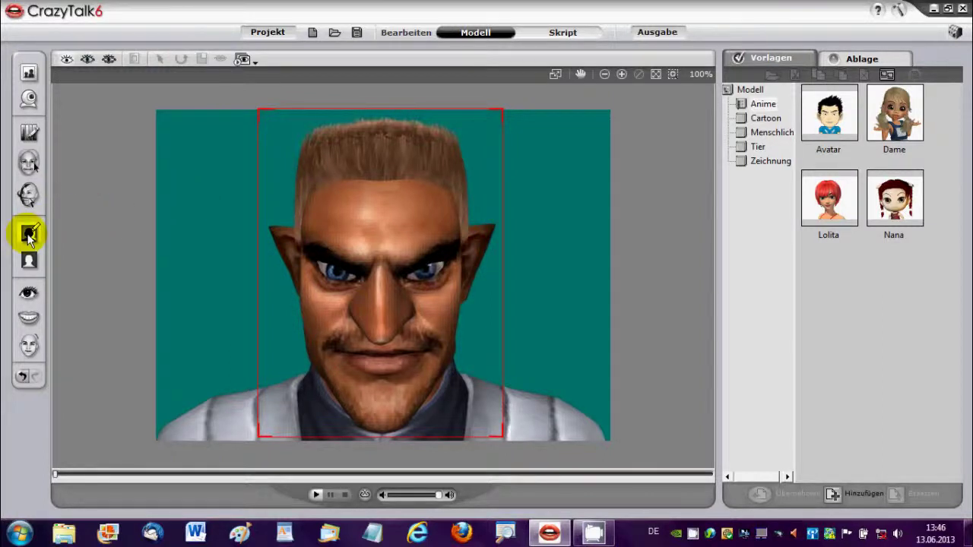
left_click(29, 262)
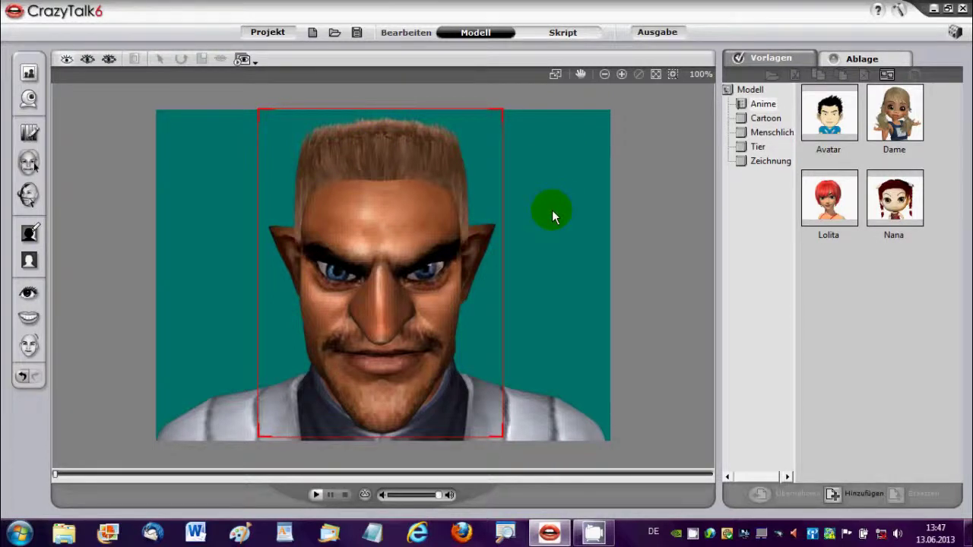
left_click(28, 234)
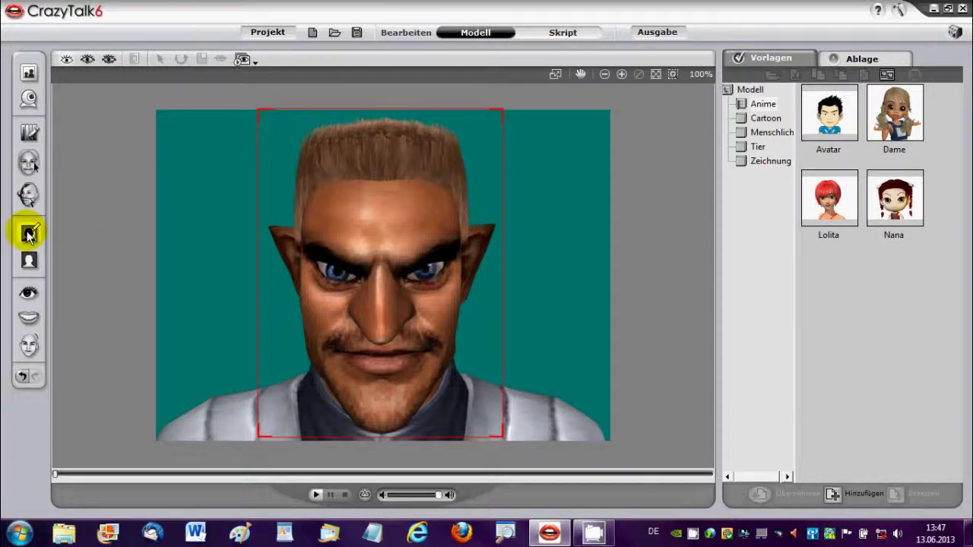
Step: Paint the background mask over the teal area around the head inside the red frame with brush size 20, and apply it
left_click(28, 234)
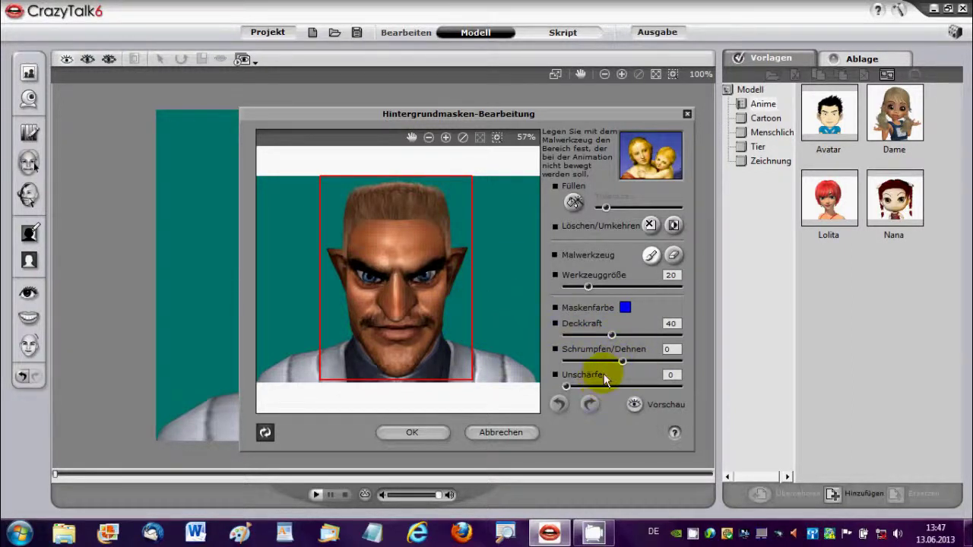
left_click(573, 202)
left_click(308, 304)
mouse_move(331, 241)
left_mouse_down()
mouse_move(319, 230)
mouse_move(321, 181)
mouse_move(347, 174)
mouse_move(337, 238)
mouse_move(334, 183)
mouse_move(322, 225)
mouse_move(339, 191)
mouse_move(372, 182)
mouse_move(464, 178)
mouse_move(464, 196)
left_mouse_up()
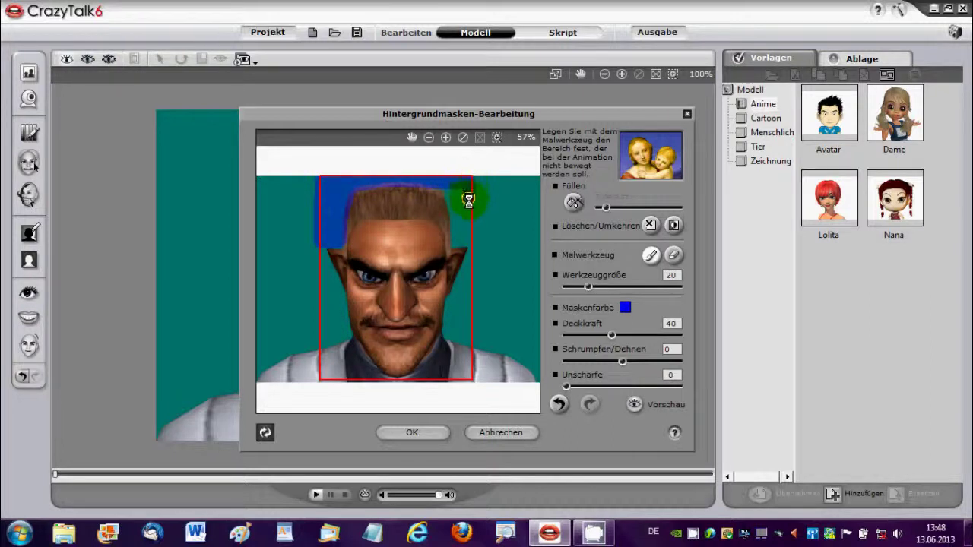
mouse_move(466, 240)
left_mouse_down()
mouse_move(456, 239)
mouse_move(445, 190)
mouse_move(471, 224)
mouse_move(452, 311)
mouse_move(464, 343)
left_mouse_up()
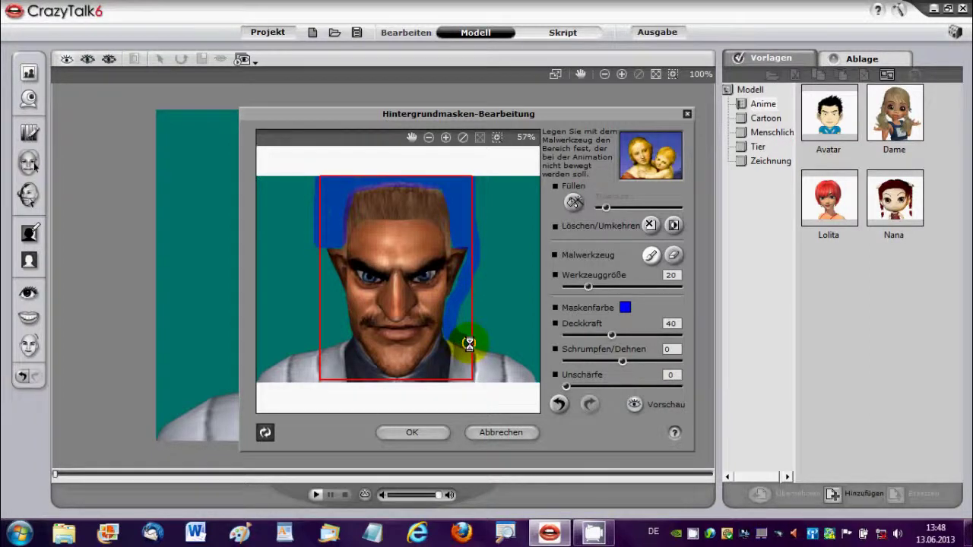
mouse_move(324, 346)
left_mouse_down()
mouse_move(324, 251)
mouse_move(339, 311)
mouse_move(335, 328)
mouse_move(328, 279)
mouse_move(324, 337)
mouse_move(336, 339)
mouse_move(325, 340)
mouse_move(500, 320)
left_mouse_up()
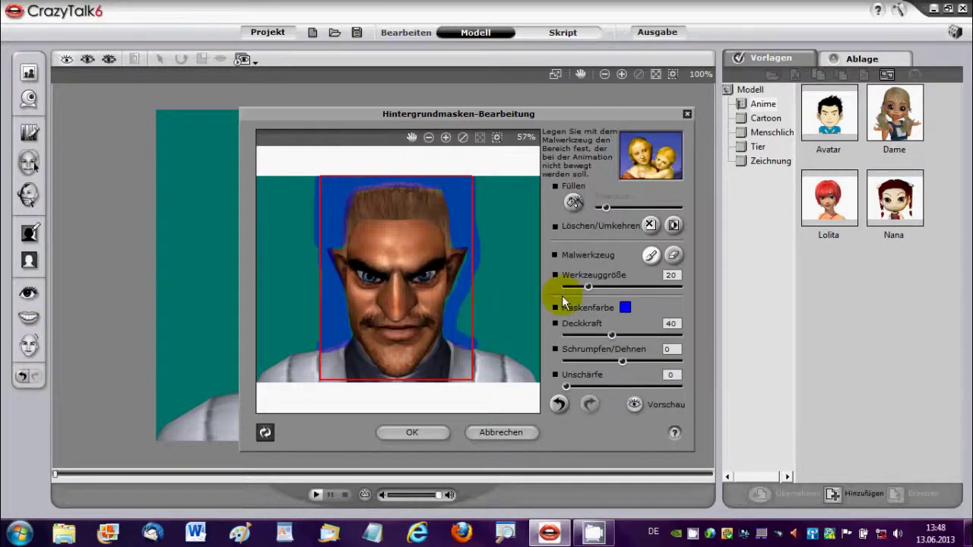
left_click(410, 432)
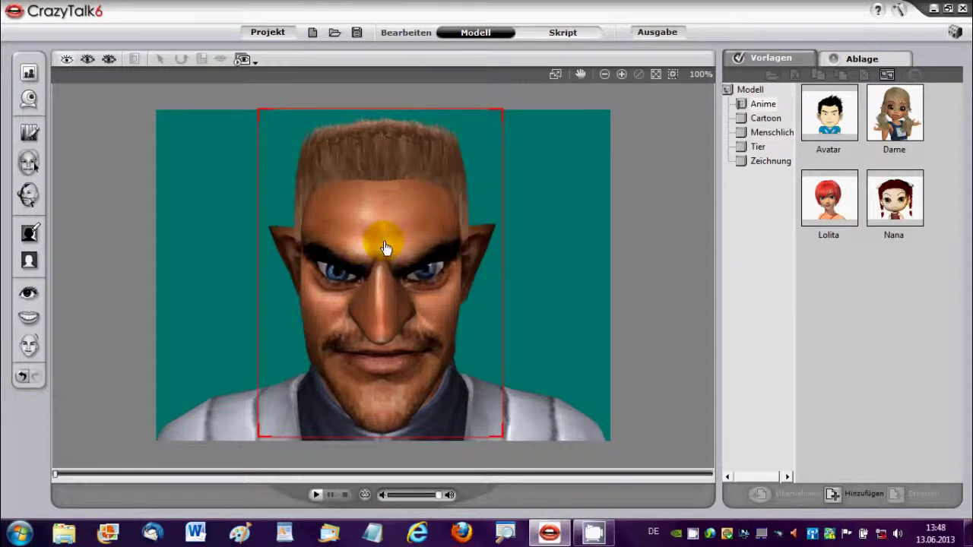
Step: Set the model's background to a solid dark red colour
left_click(29, 262)
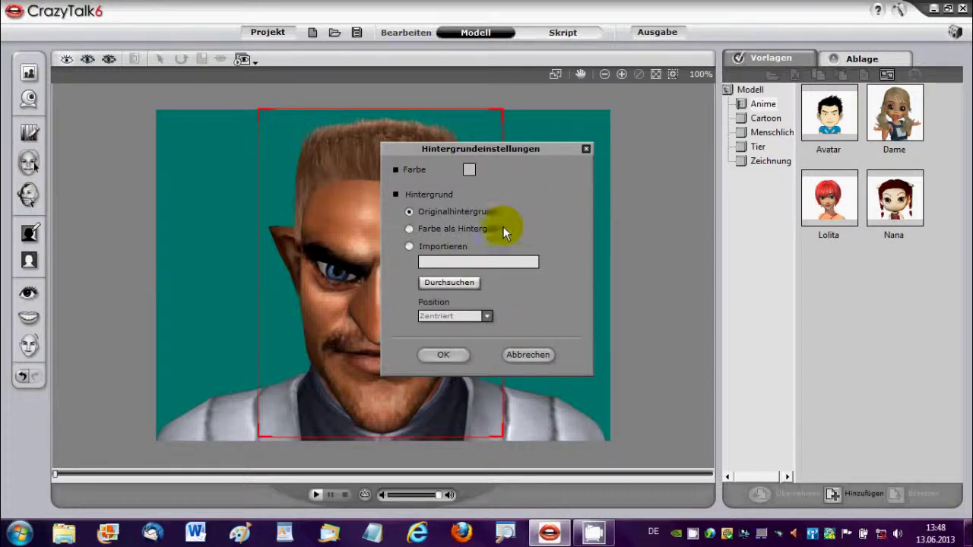
left_click(408, 229)
left_click(469, 171)
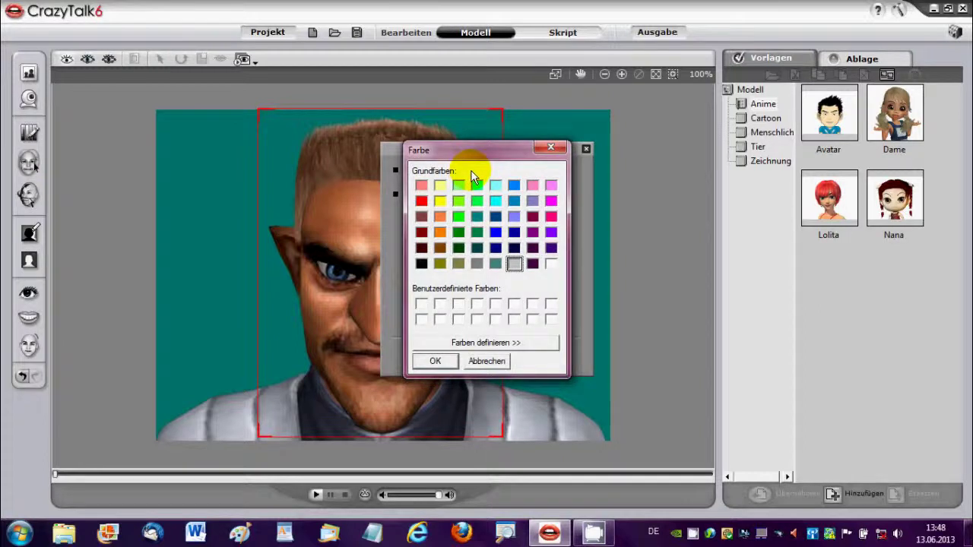
left_click(422, 233)
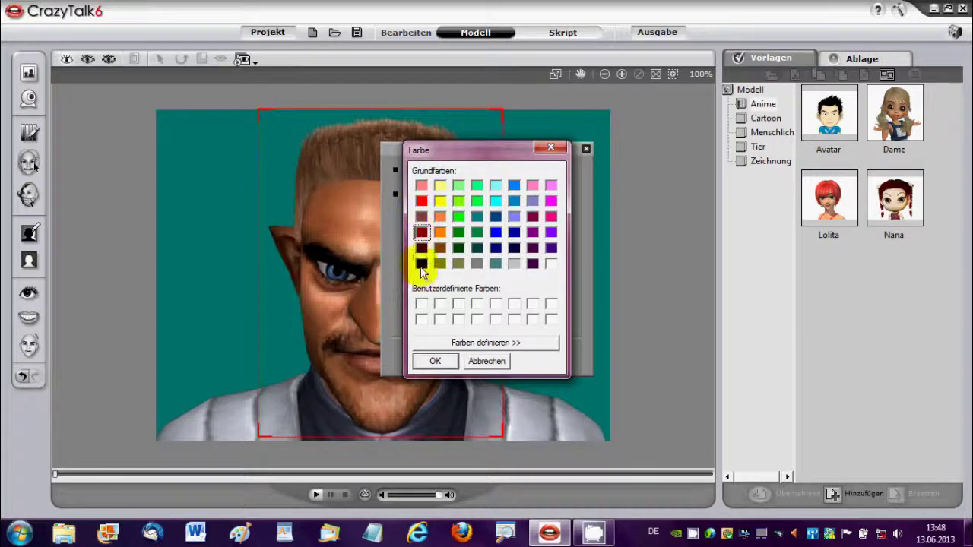
left_click(436, 362)
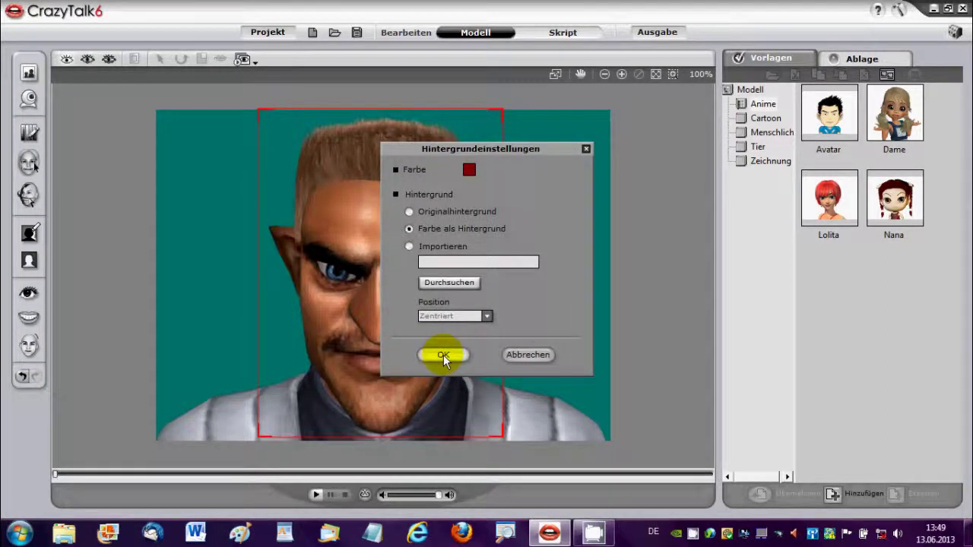
left_click(443, 355)
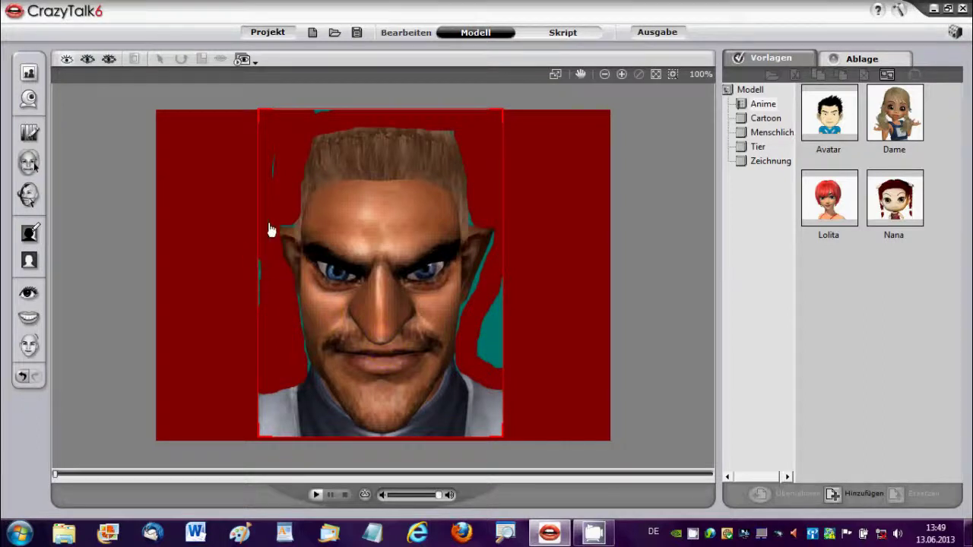
mouse_move(501, 303)
left_mouse_down()
mouse_move(486, 327)
mouse_move(434, 322)
left_mouse_up()
left_click_drag(136, 266, 154, 266)
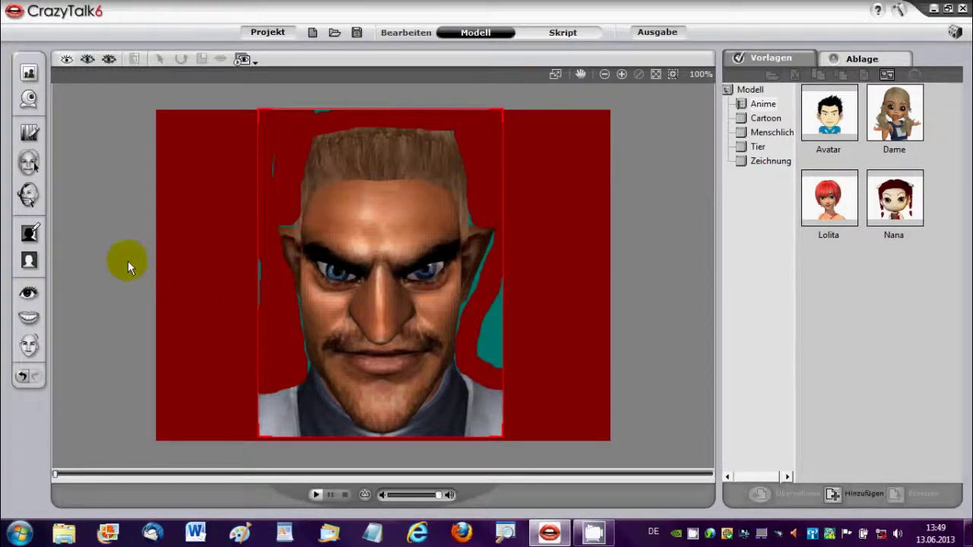
Step: Reopen the background mask, accepting changes to its data, and paint over the unmasked teal patches on the image's right side with brush size 15
left_click(30, 234)
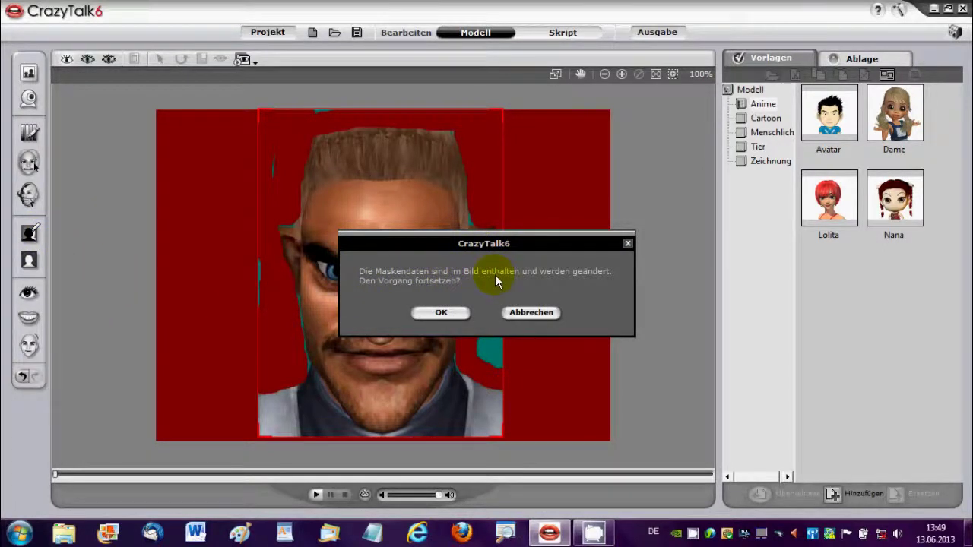
left_click(441, 314)
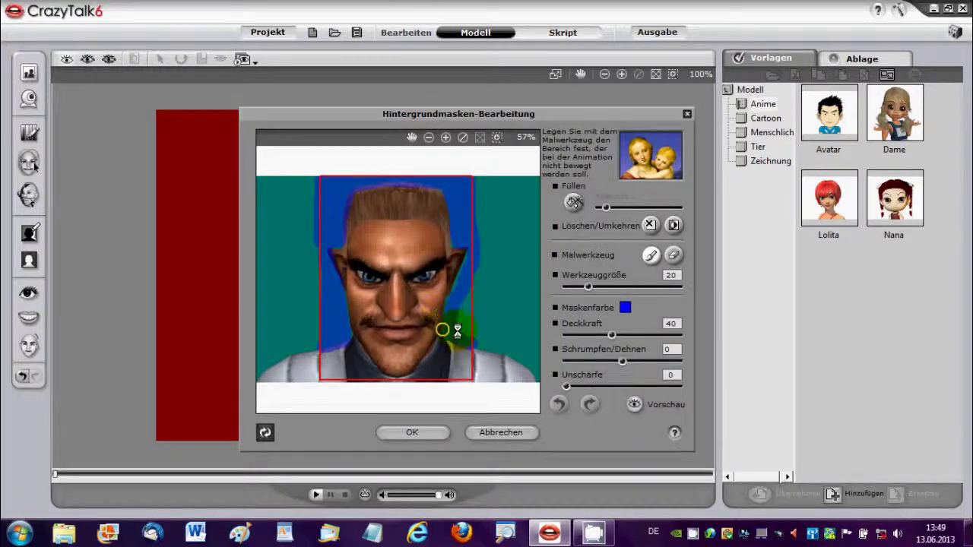
left_click_drag(449, 228, 467, 190)
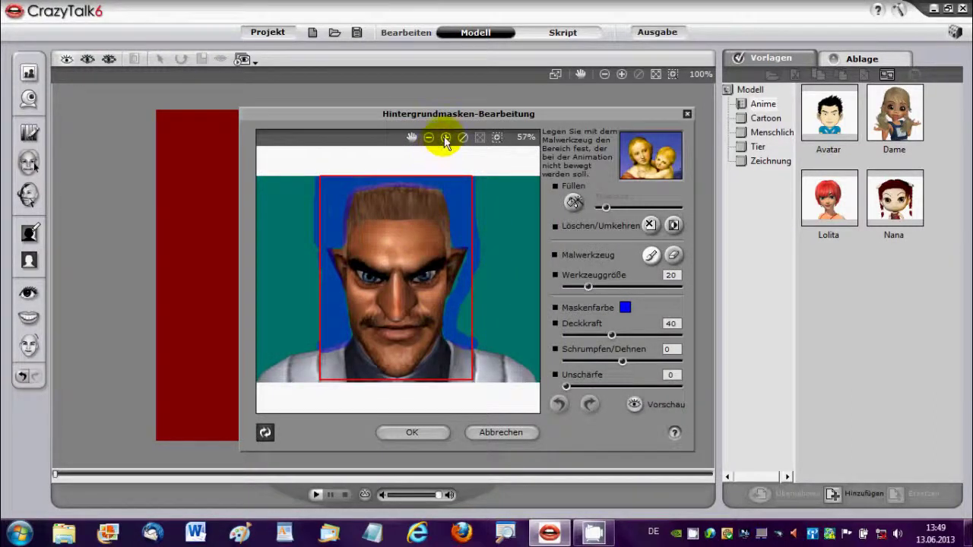
left_click(445, 138)
left_click(445, 138)
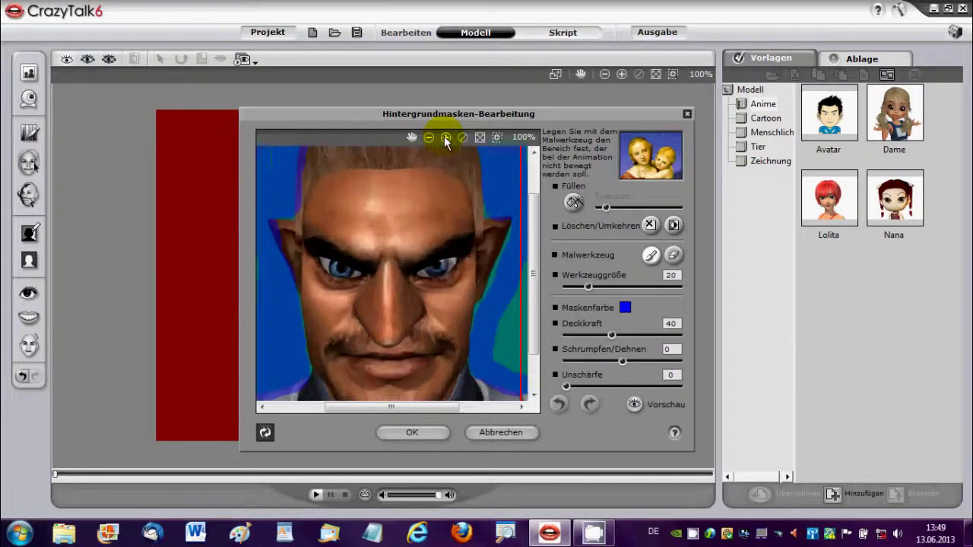
left_click_drag(532, 220, 529, 210)
left_click_drag(587, 285, 579, 288)
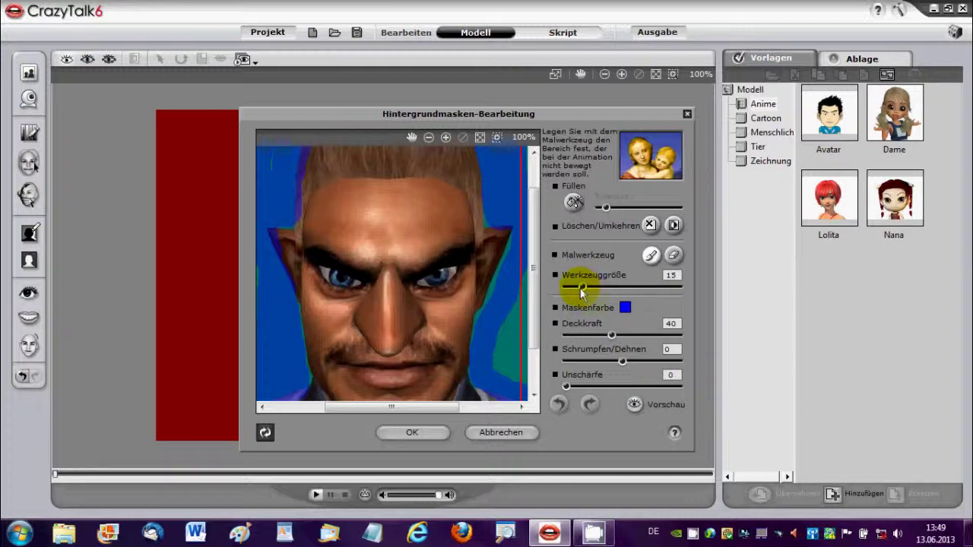
mouse_move(504, 330)
left_mouse_down()
mouse_move(510, 294)
mouse_move(513, 385)
mouse_move(496, 375)
mouse_move(501, 336)
mouse_move(500, 363)
mouse_move(480, 321)
mouse_move(517, 242)
mouse_move(518, 226)
mouse_move(498, 204)
left_mouse_up()
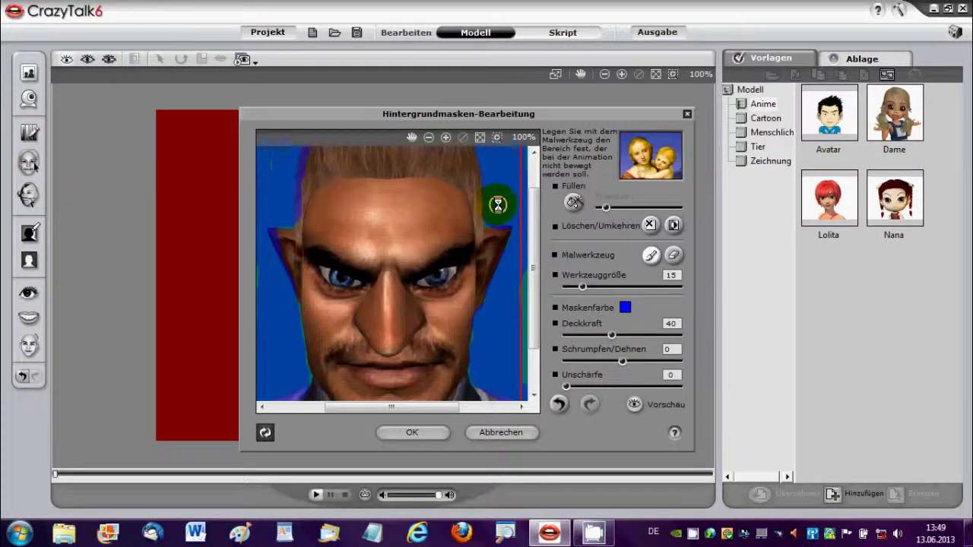
Step: Extend the mask over the teal remnants along the left side of the face, beside the neck and above the hair, and apply it
mouse_move(288, 222)
left_mouse_down()
mouse_move(275, 159)
mouse_move(262, 174)
mouse_move(256, 265)
left_mouse_up()
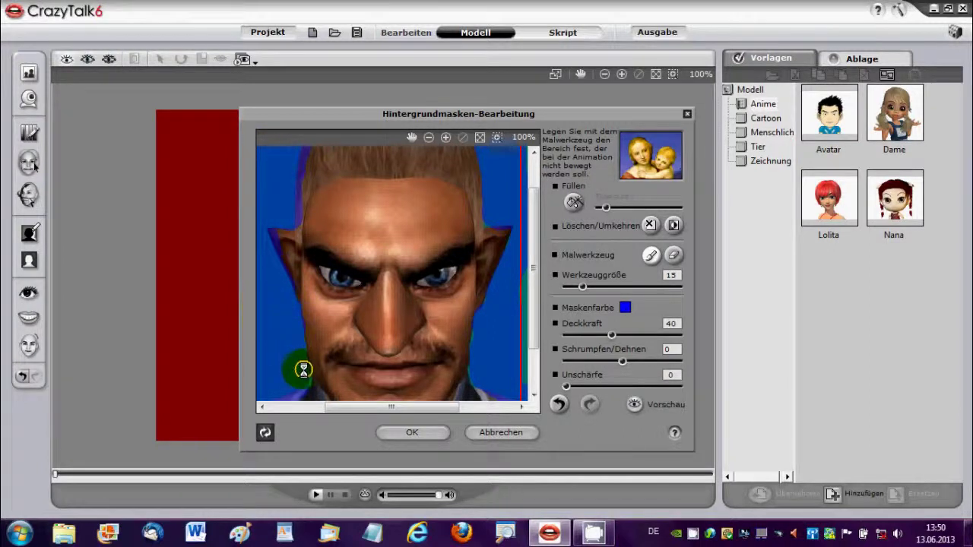
left_click_drag(309, 393, 495, 373)
left_click(535, 328)
mouse_move(535, 329)
left_mouse_down()
mouse_move(521, 370)
mouse_move(517, 242)
mouse_move(311, 152)
mouse_move(372, 152)
left_mouse_up()
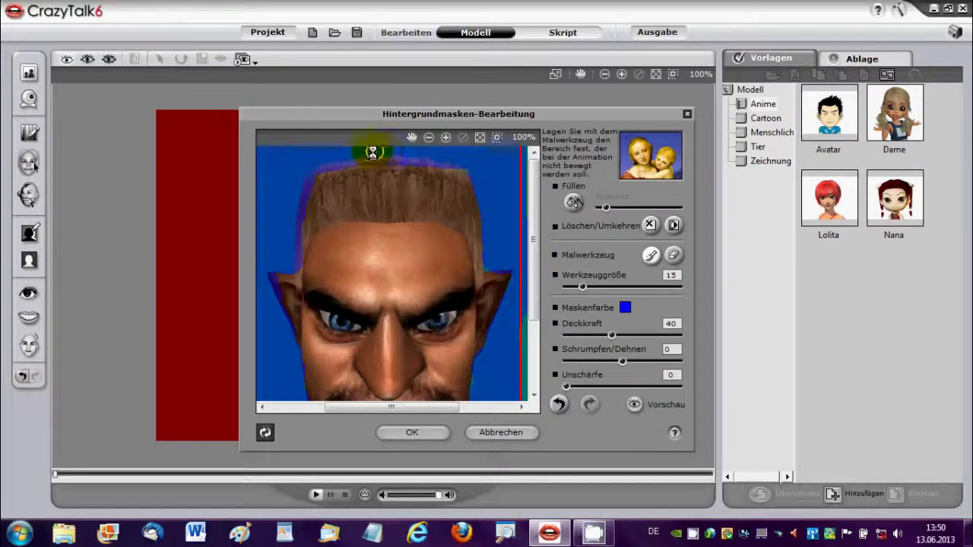
left_click(412, 432)
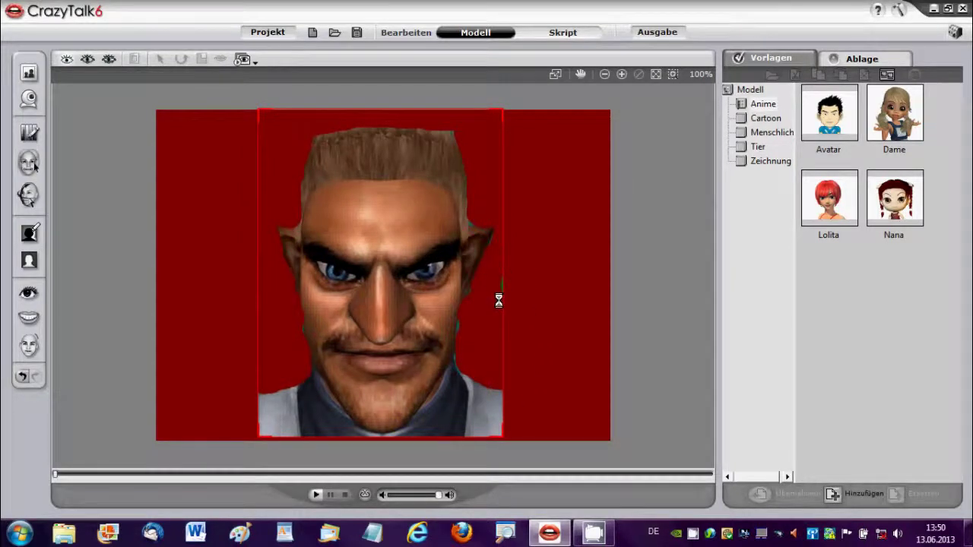
Step: Touch up the background mask over the last teal spots at the right of the cheek and neck, and apply it
left_click(30, 233)
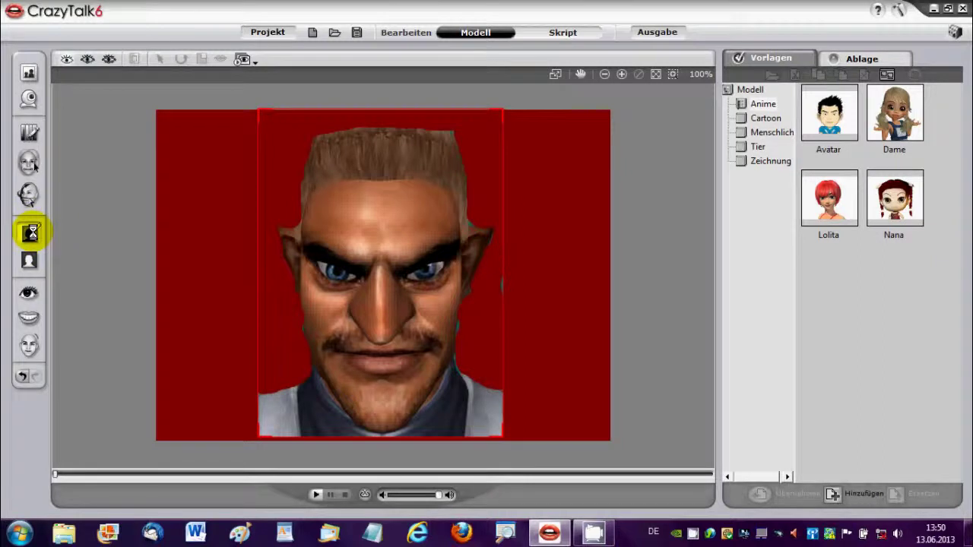
left_click(429, 311)
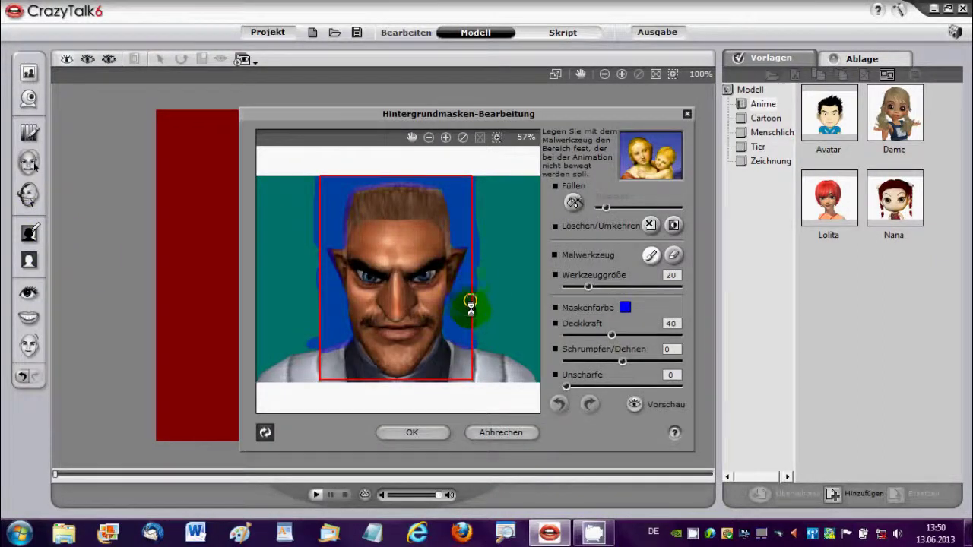
mouse_move(466, 326)
left_mouse_down()
mouse_move(465, 311)
mouse_move(462, 326)
mouse_move(450, 309)
mouse_move(451, 347)
left_mouse_up()
left_click(417, 433)
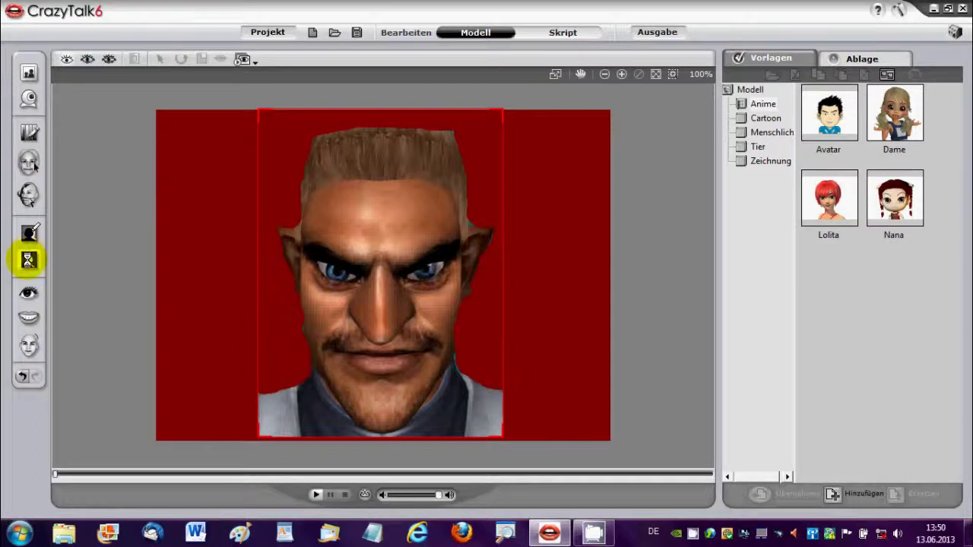
Step: Replace the coloured background with the imported image hintergrundpicture.jpg from the 3D Übungen folder
left_click(29, 260)
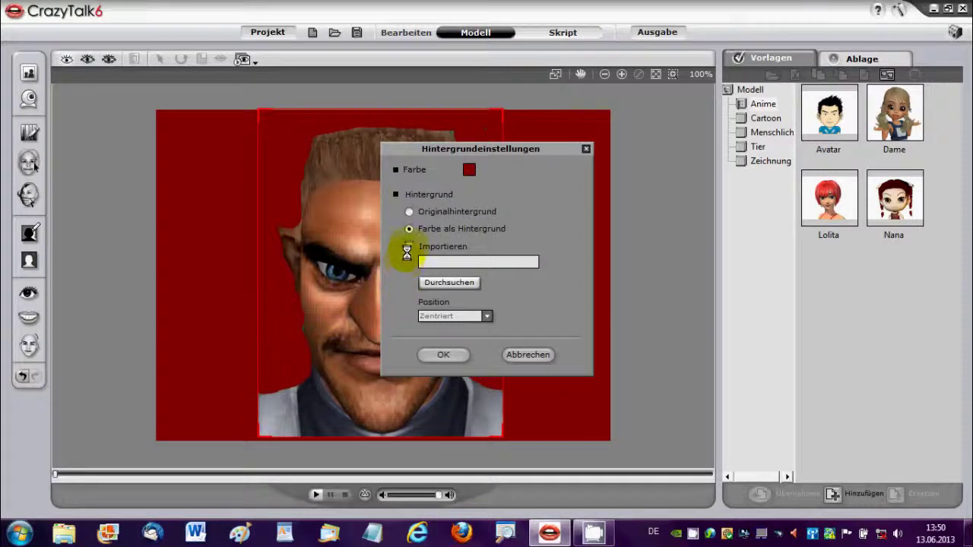
left_click(409, 246)
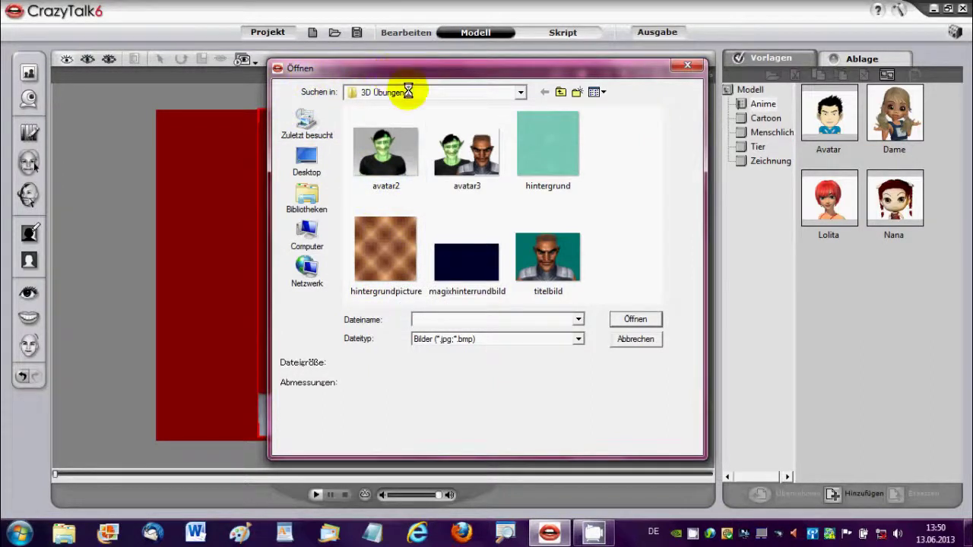
left_click(387, 252)
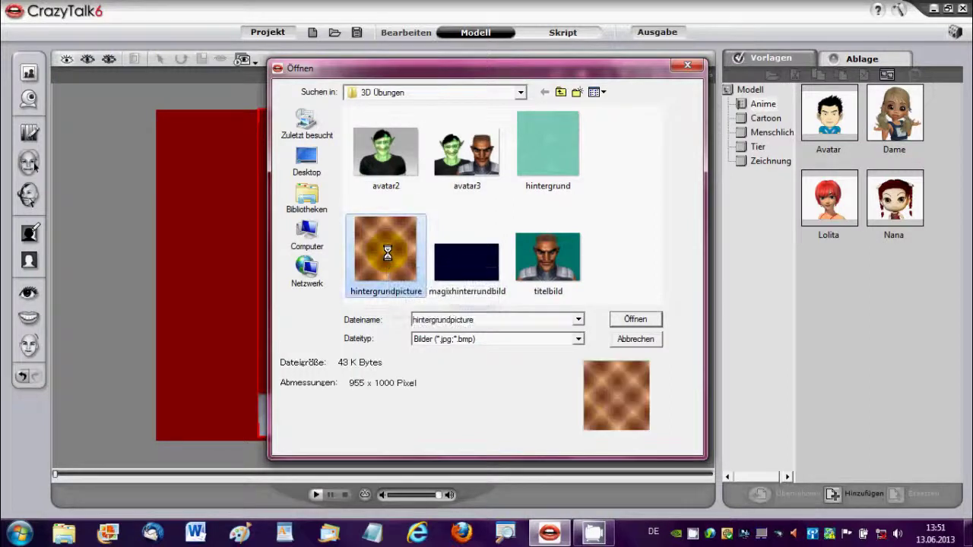
left_click(637, 317)
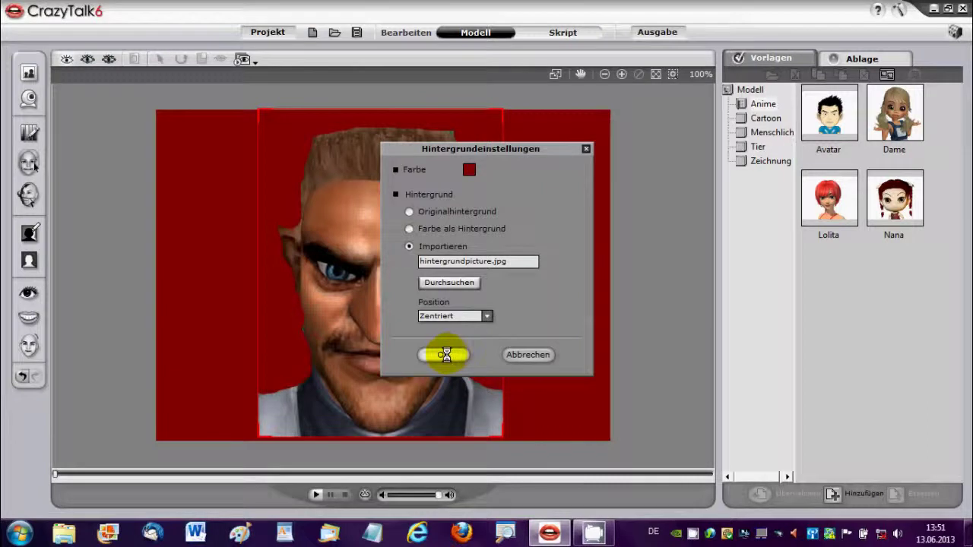
left_click(446, 354)
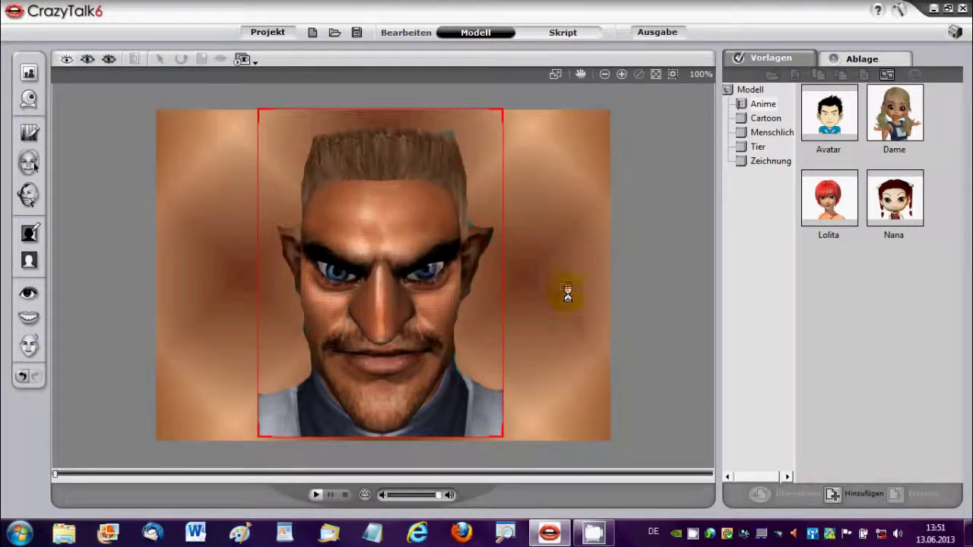